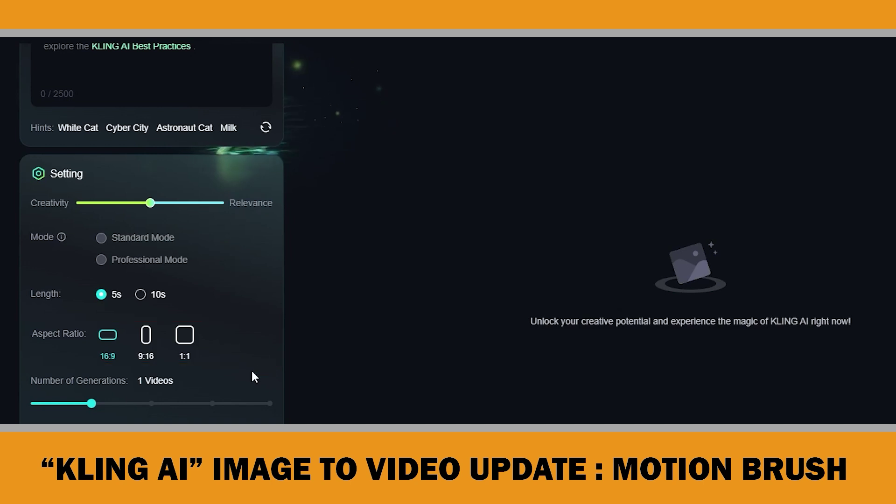
# - Set Number of Generations to 4 and switch to Image to Video mode
pyautogui.moveTo(95, 405)
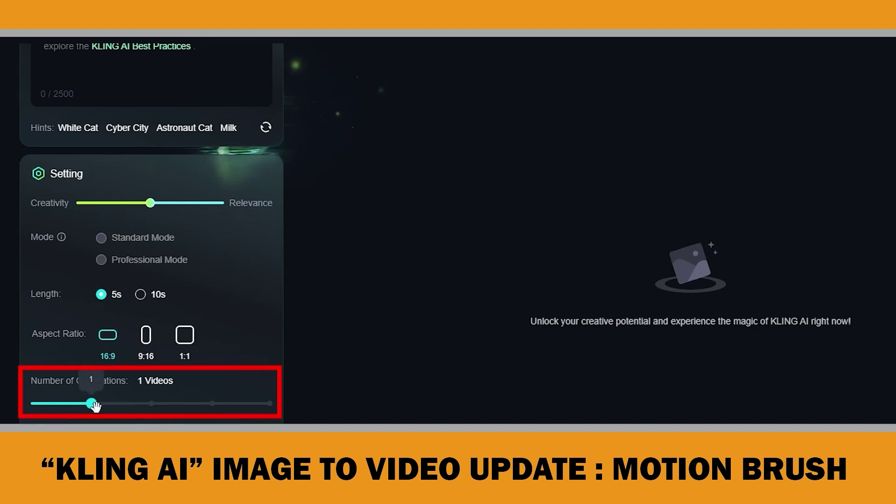
pyautogui.moveTo(95, 405); pyautogui.dragTo(279, 412)
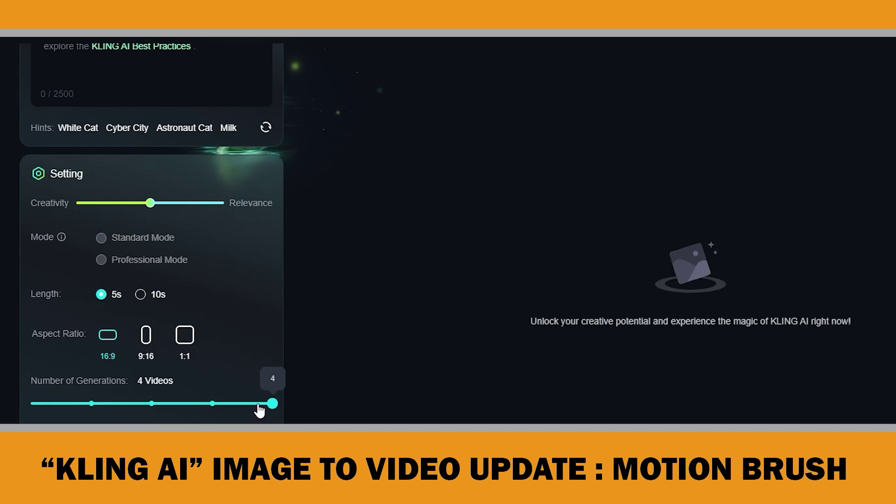
pyautogui.scroll(4, 232, 350)
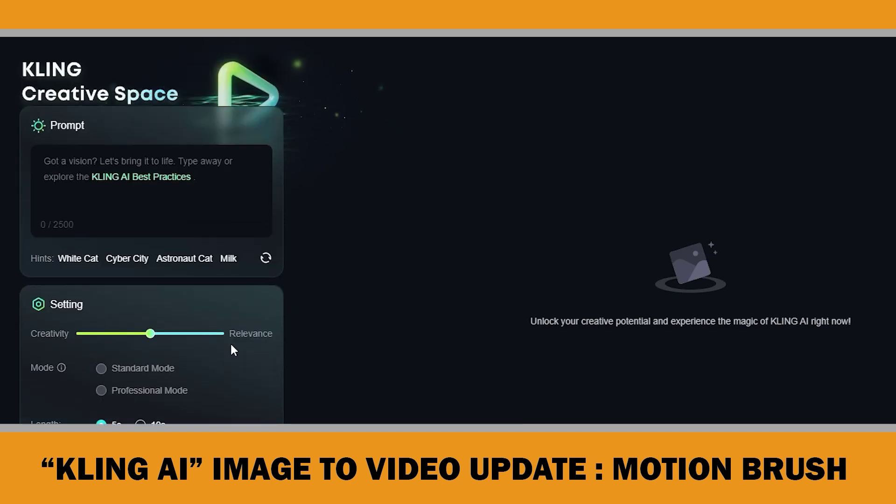
pyautogui.click(150, 140)
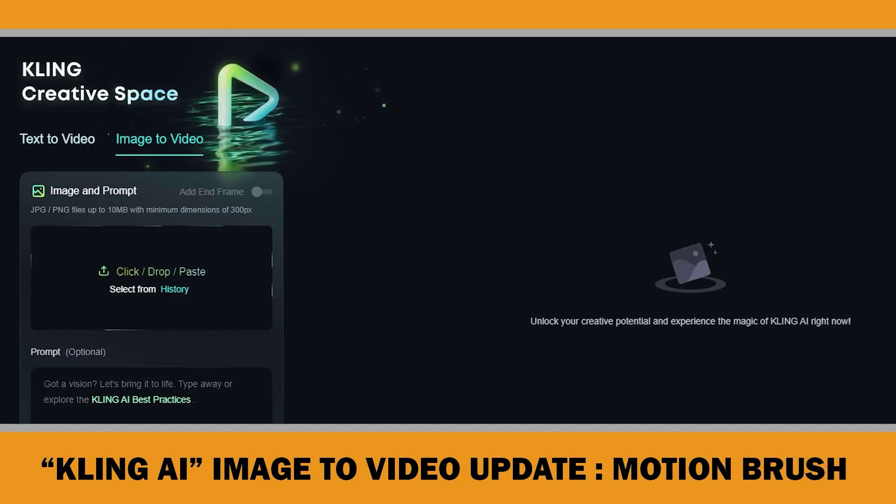
pyautogui.click(158, 80)
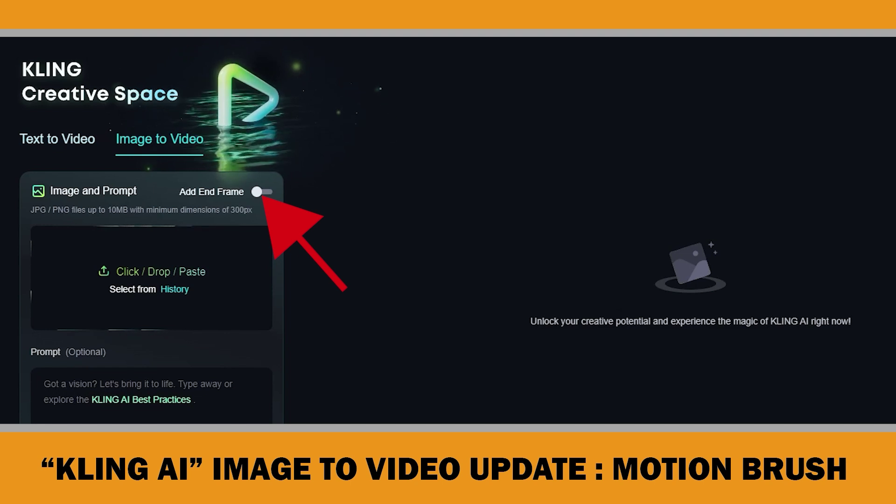
pyautogui.click(265, 191)
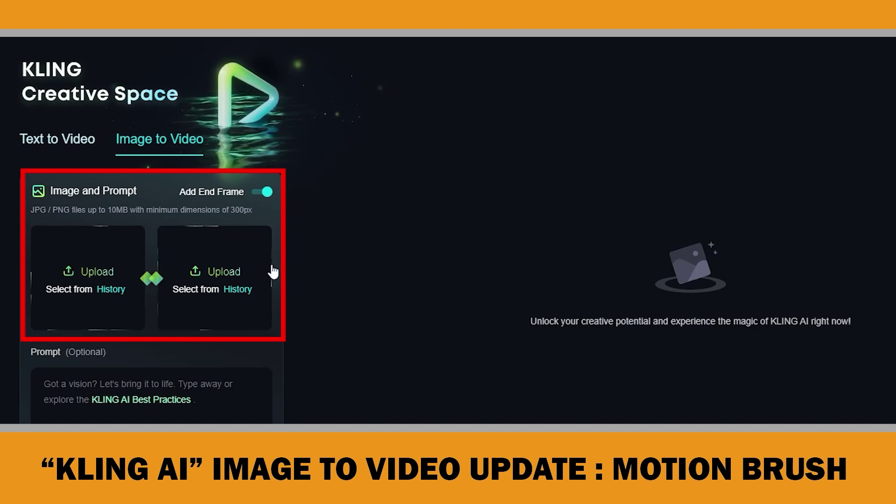
pyautogui.click(258, 196)
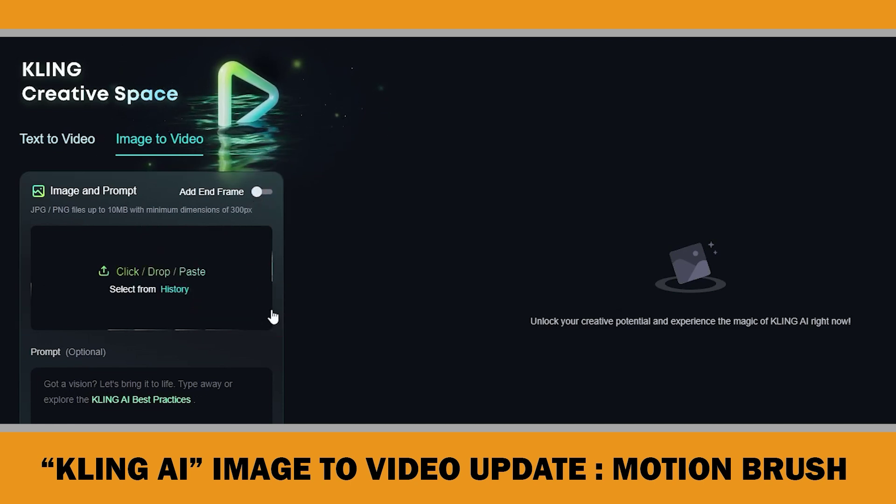
pyautogui.scroll(-3, 276, 324)
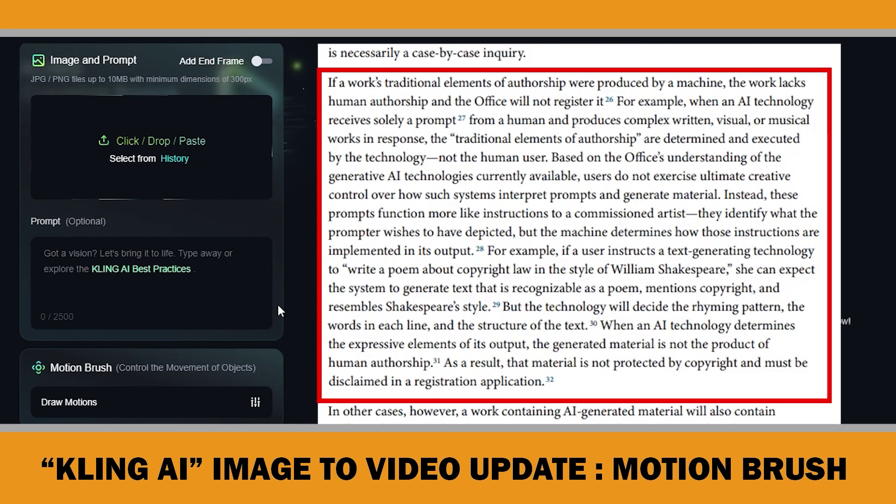
pyautogui.scroll(-2, 279, 305)
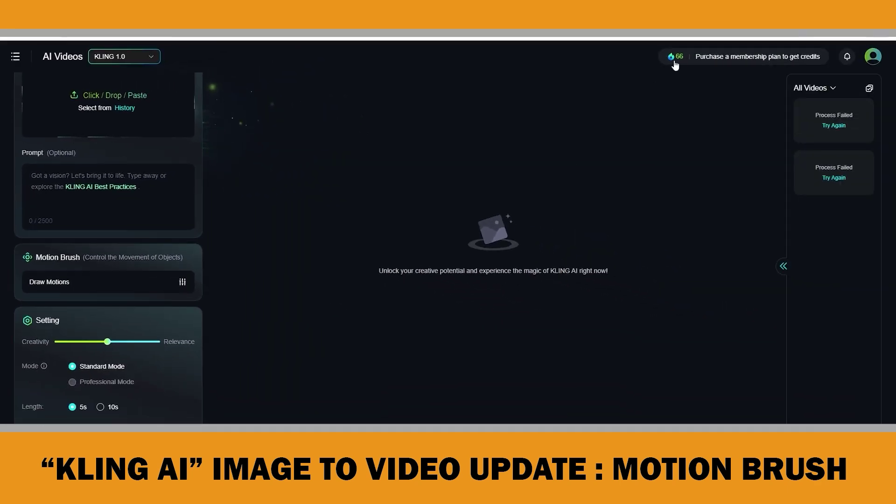
pyautogui.moveTo(675, 64)
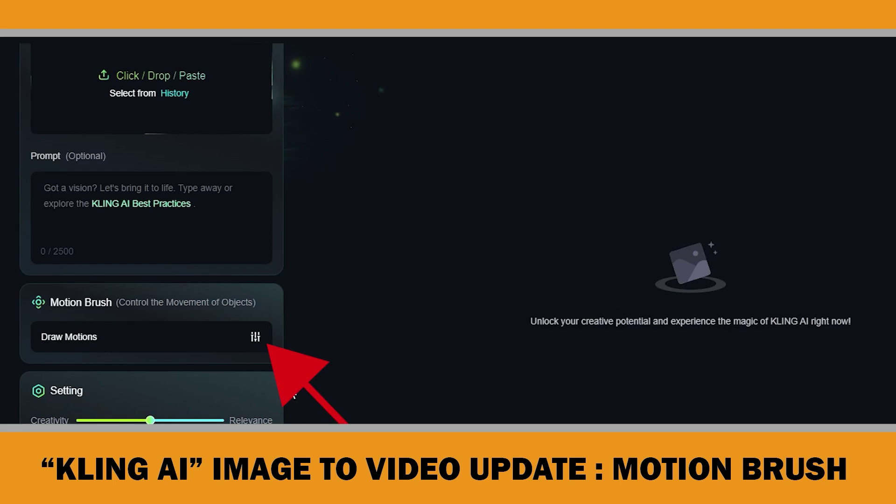
# - Open the Draw Motions editor and step through its tutorial until dismissed
pyautogui.click(255, 337)
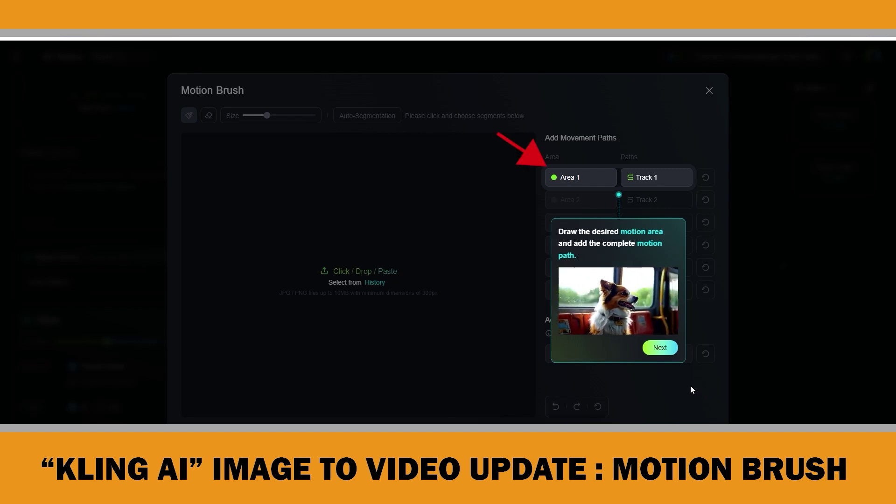
pyautogui.click(666, 350)
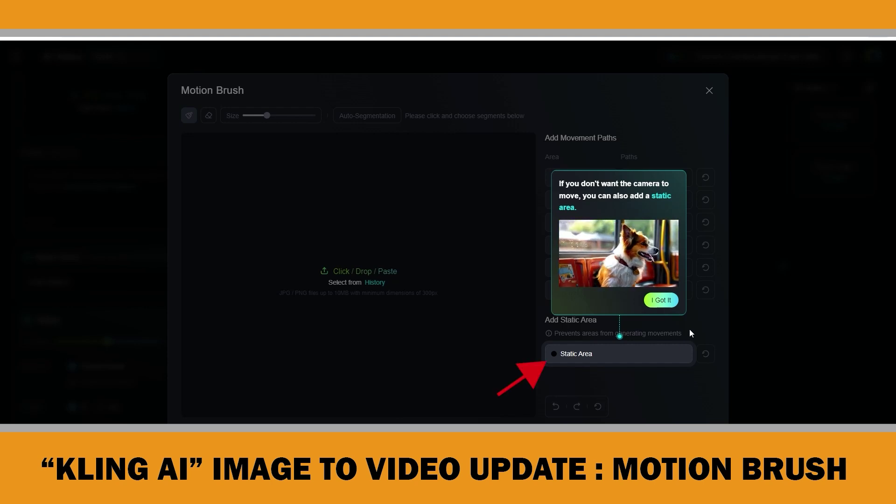
pyautogui.click(672, 304)
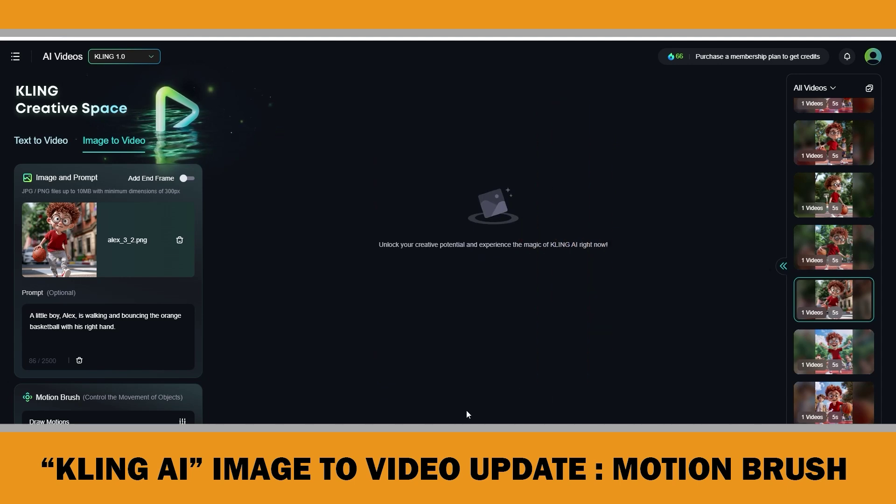
# - Open the Motion Brush for the boy image, paint a test shirt stroke, then reset it
pyautogui.scroll(-2, 186, 373)
pyautogui.click(182, 329)
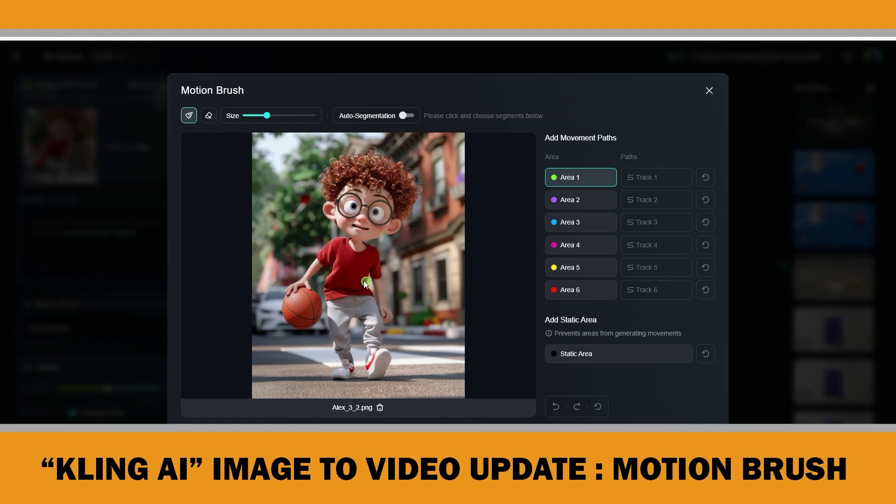
pyautogui.moveTo(350, 273)
pyautogui.mouseDown()
pyautogui.moveTo(362, 265)
pyautogui.moveTo(354, 276)
pyautogui.mouseUp()
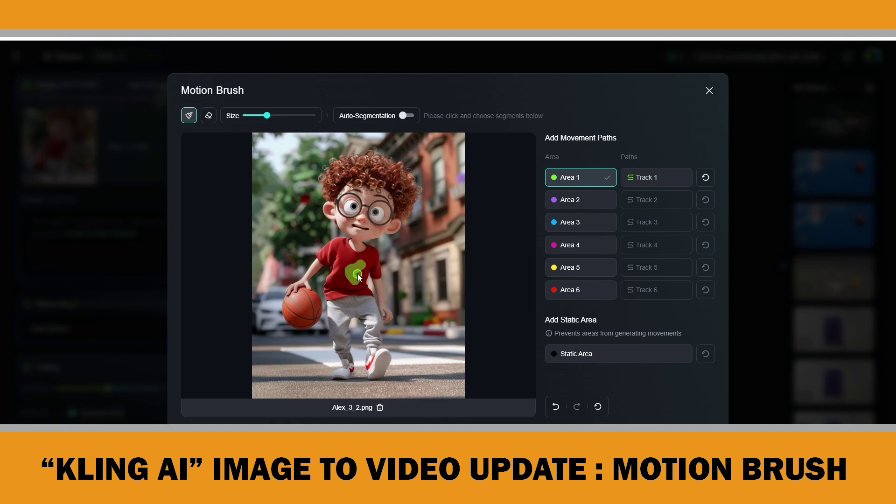
pyautogui.click(705, 178)
# - Enable Auto-Segmentation, mark the basketball as Area 1, and select Track 1
pyautogui.click(411, 116)
pyautogui.click(295, 308)
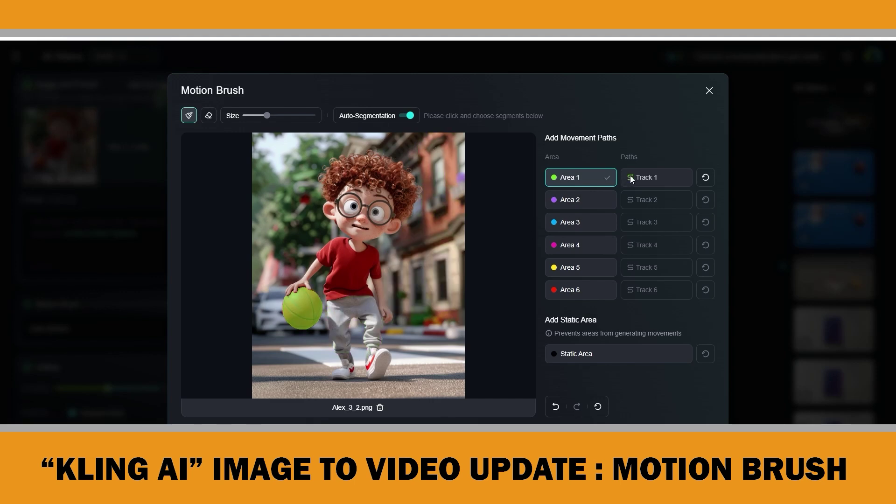
pyautogui.click(652, 179)
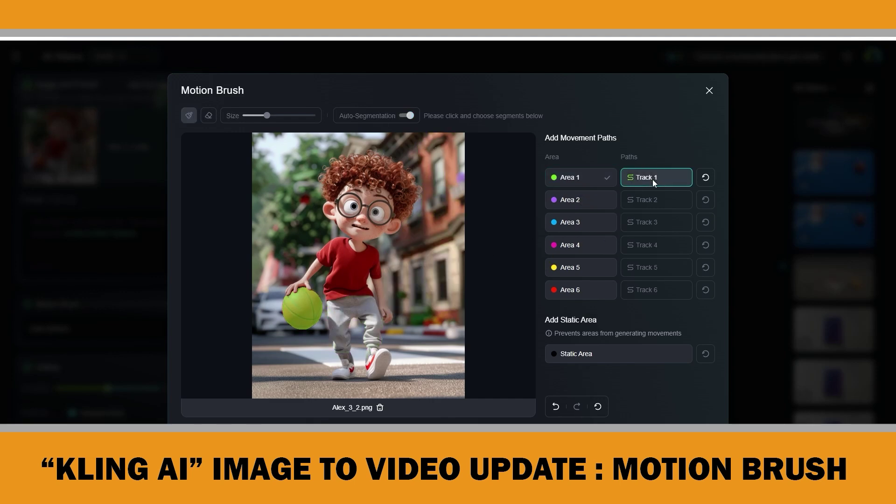
pyautogui.click(592, 179)
pyautogui.click(304, 306)
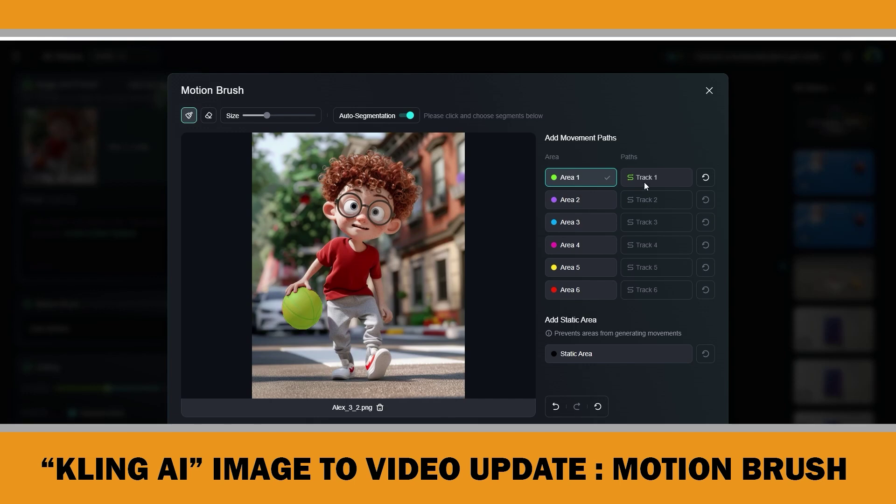
# - Draw the ball's zigzag bounce track, mark the boy's body as Area 2, and draw its down-right track
pyautogui.moveTo(297, 331)
pyautogui.mouseDown()
pyautogui.moveTo(305, 387)
pyautogui.moveTo(318, 317)
pyautogui.moveTo(325, 382)
pyautogui.moveTo(335, 327)
pyautogui.mouseUp()
pyautogui.click(350, 270)
pyautogui.click(359, 220)
pyautogui.click(369, 173)
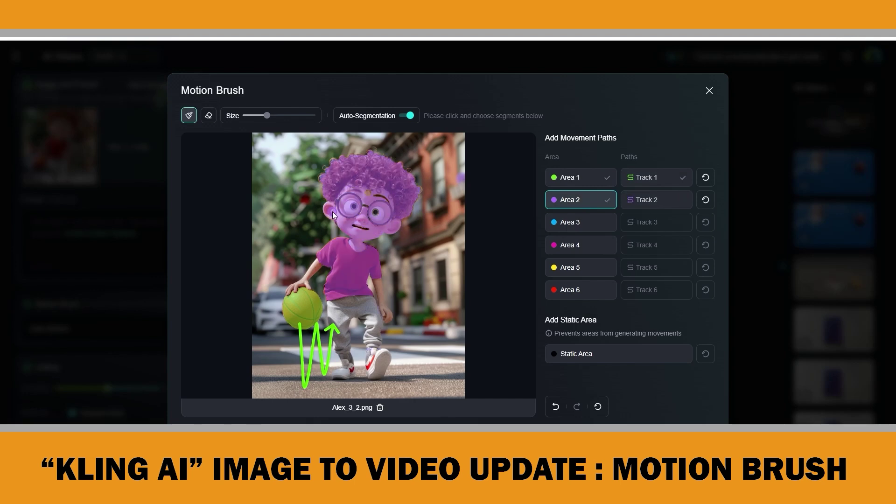
pyautogui.click(355, 322)
pyautogui.click(373, 372)
pyautogui.click(647, 200)
pyautogui.moveTo(350, 267); pyautogui.dragTo(394, 333)
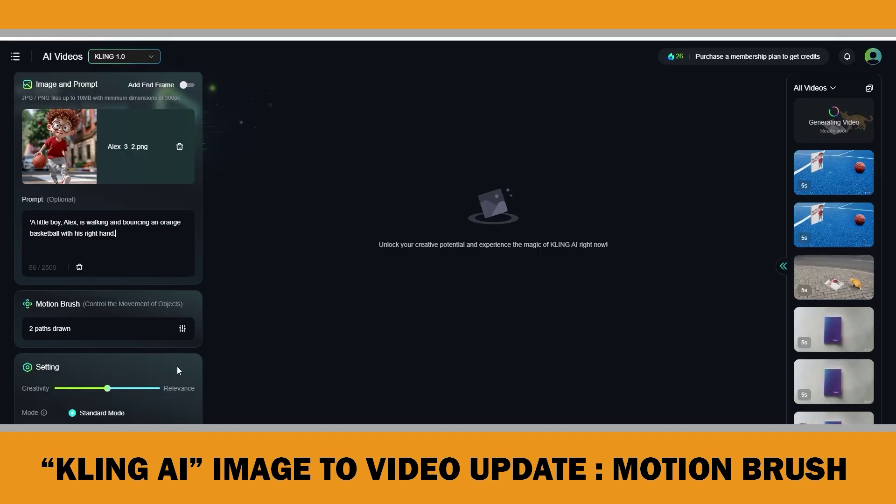
# - Play the finished 5-second clip of the boy dribbling the basketball
pyautogui.scroll(-4, 178, 365)
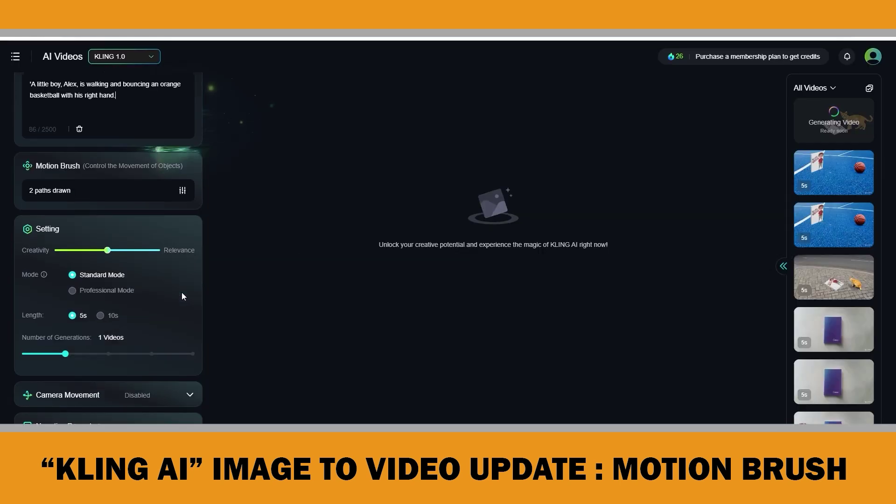
pyautogui.scroll(-1, 204, 328)
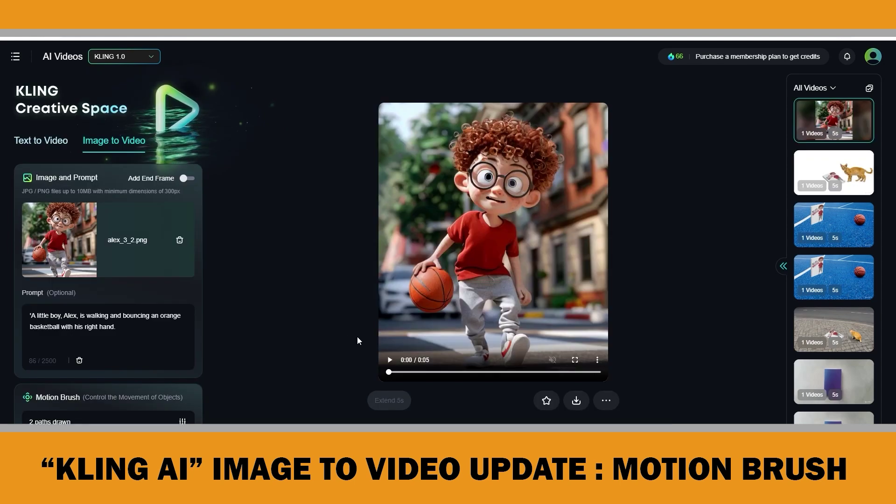
pyautogui.click(391, 361)
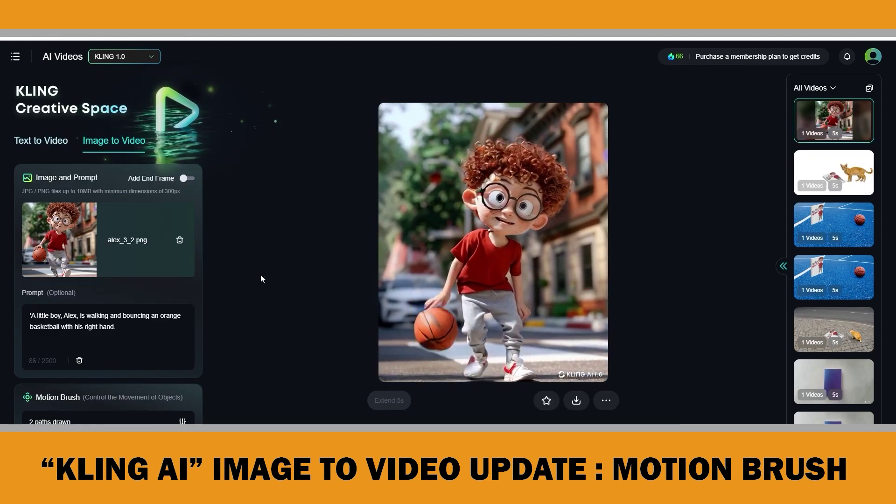